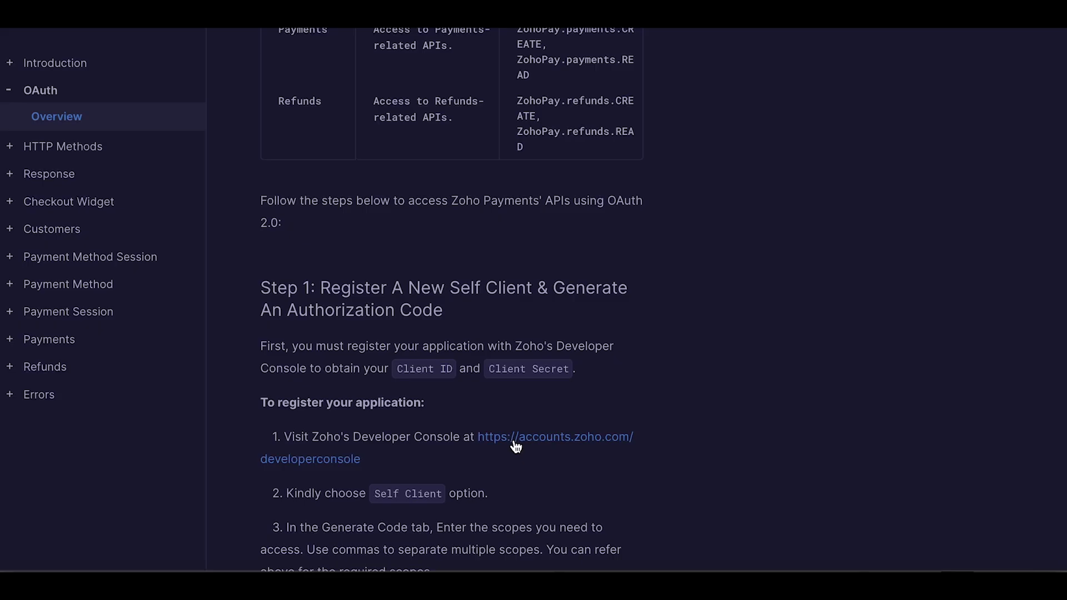
- Open Zoho's Developer Console from the documentation link and create a new Self Client
right_click(514, 438)
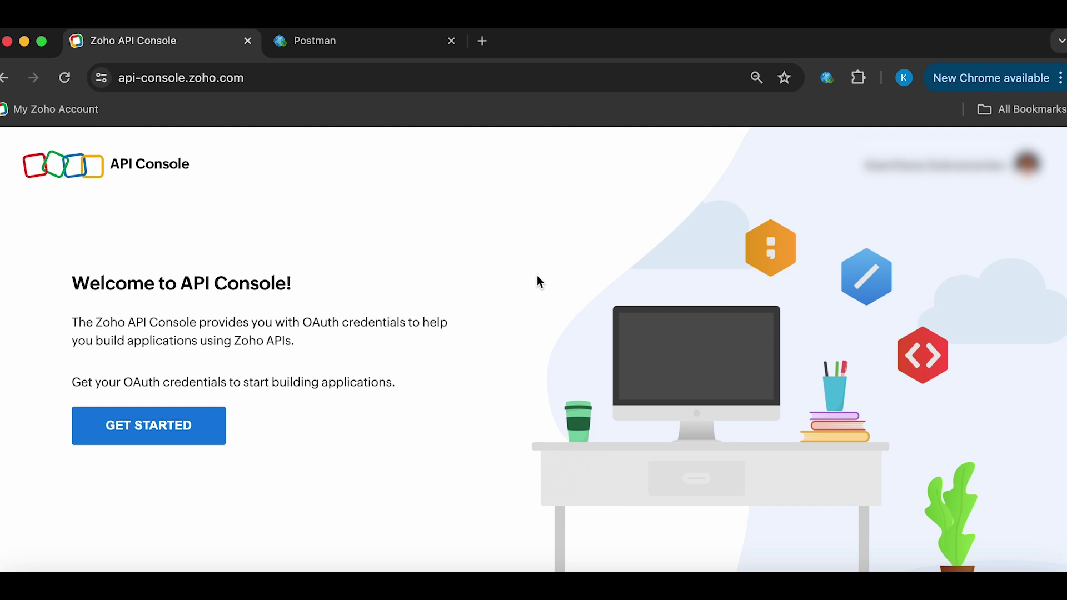
left_click(167, 436)
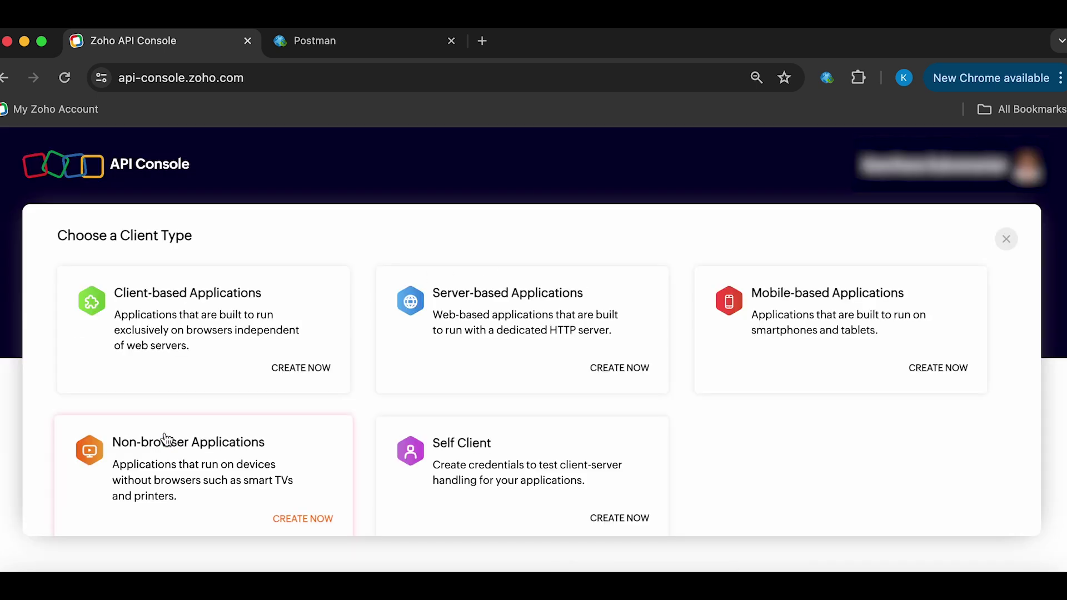
scroll(167, 438, "down", 1)
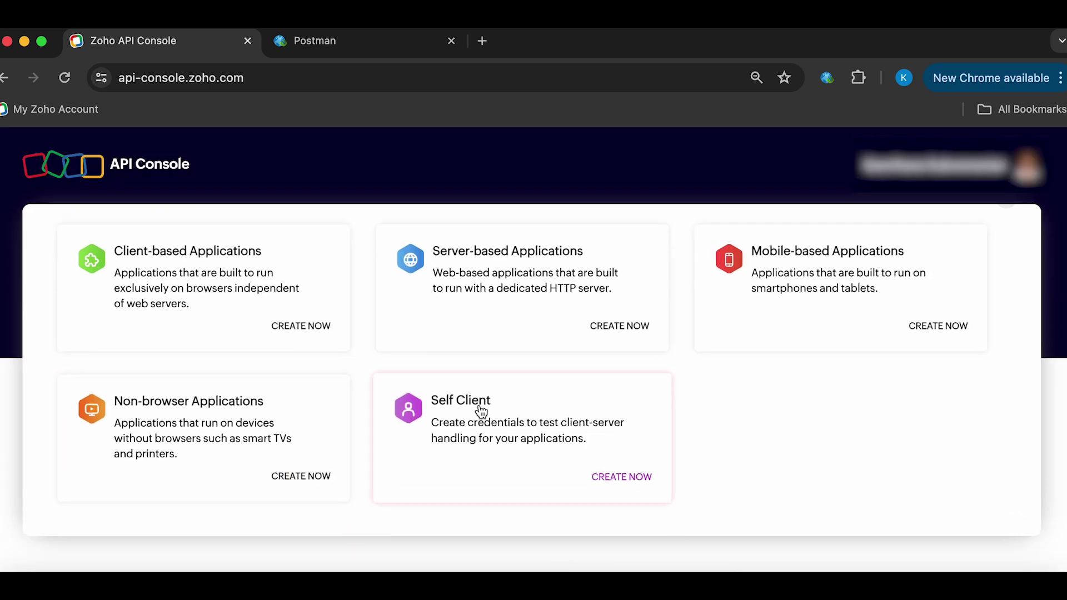
left_click(613, 480)
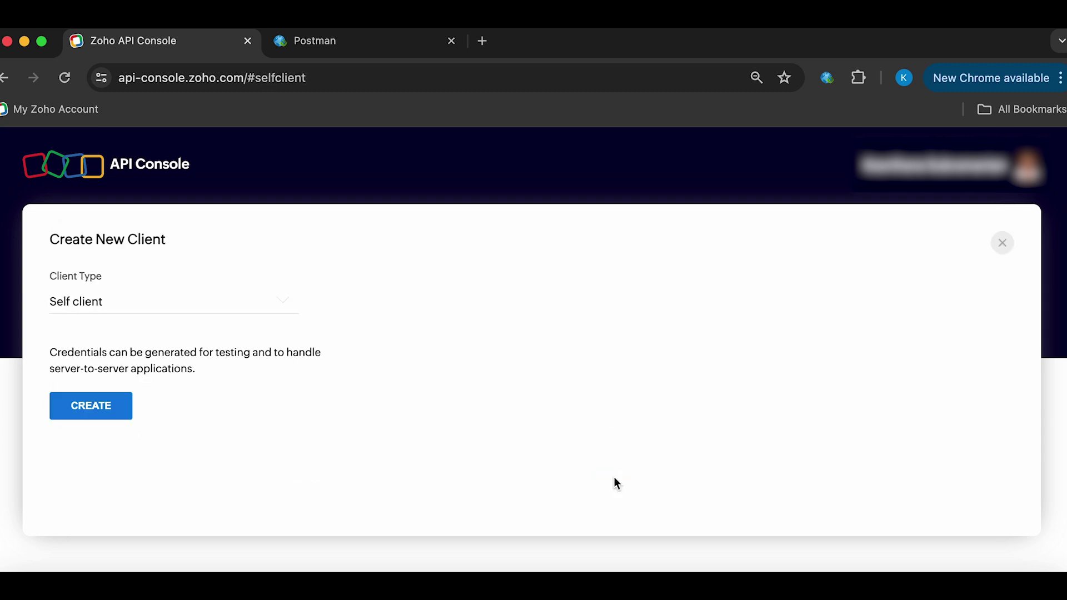
left_click(91, 406)
left_click(406, 368)
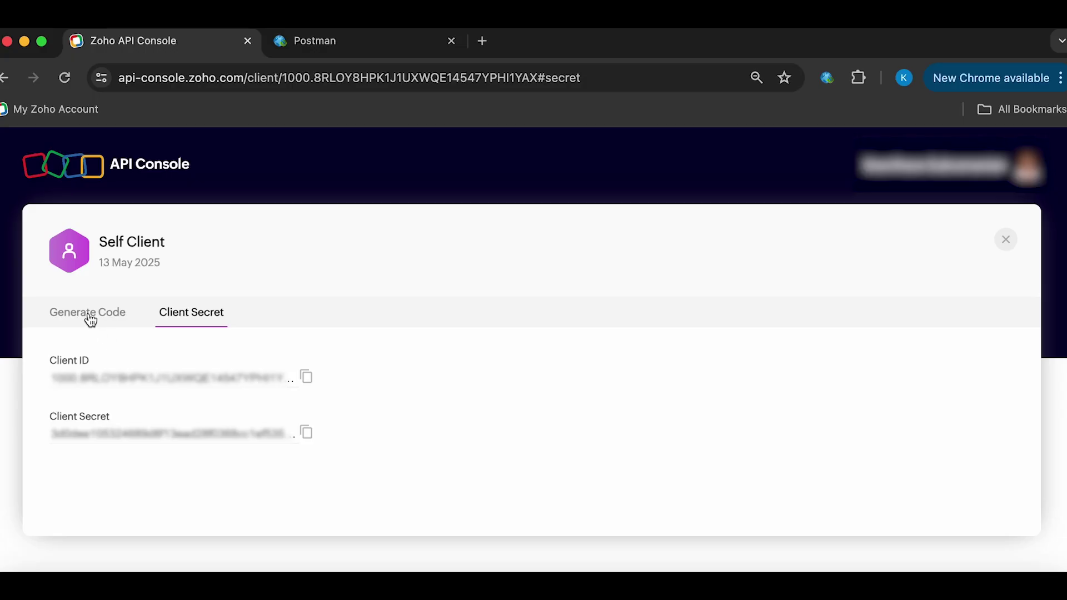
- Enter ZohoPay.payments.CREATE and ZohoPay.payments.READ as scopes for the generated code, adding the Refunds scopes from the documentation
left_click(90, 315)
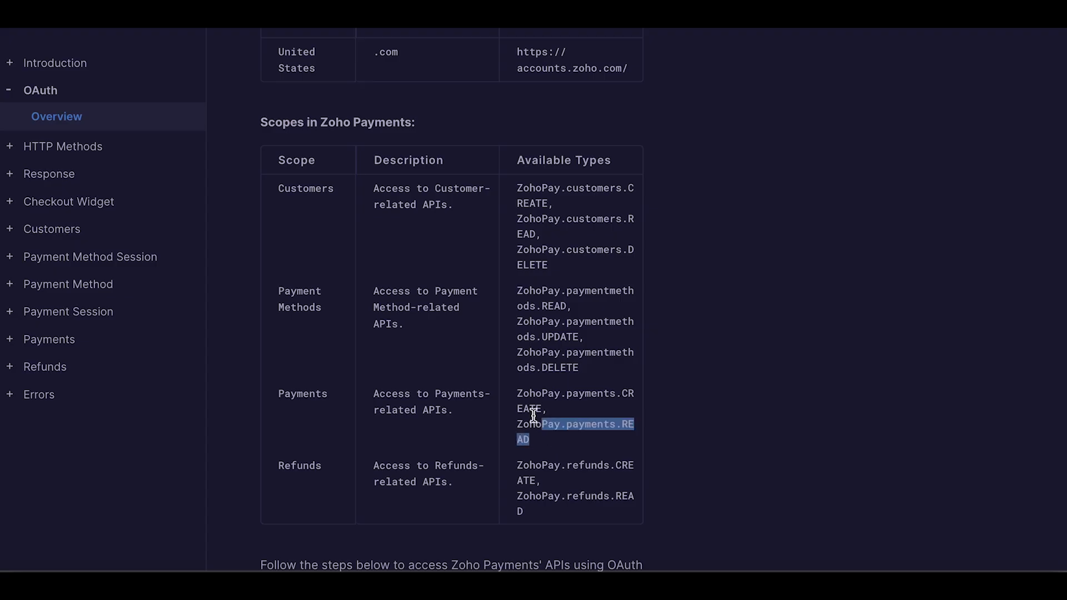
left_click_drag(493, 383, 511, 393)
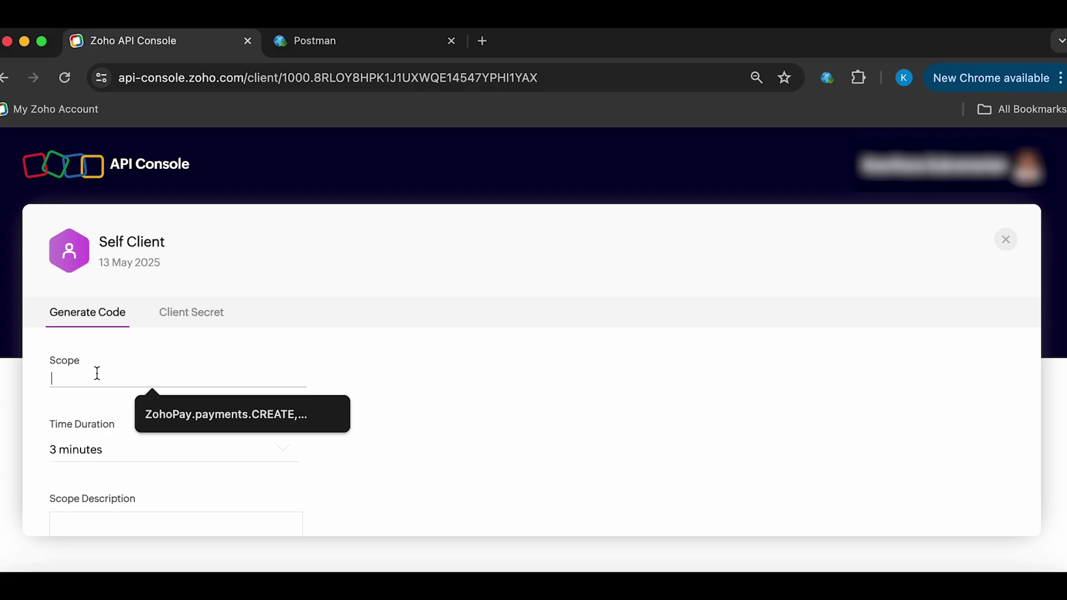
type("ZohoPay.payments.CREATE, ZohoPay.payments.READ")
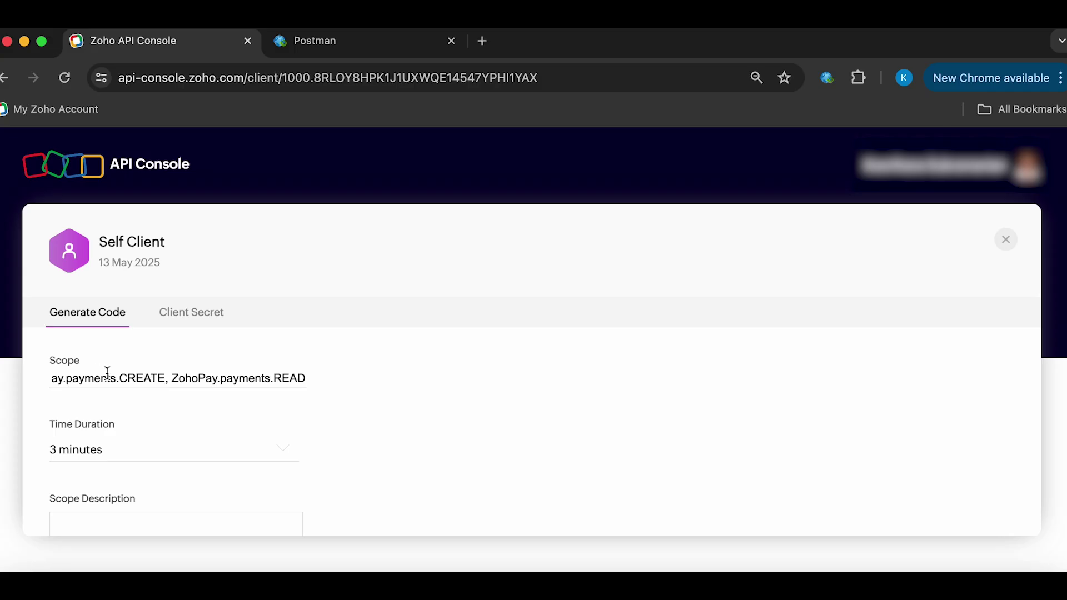
left_click_drag(523, 511, 512, 460)
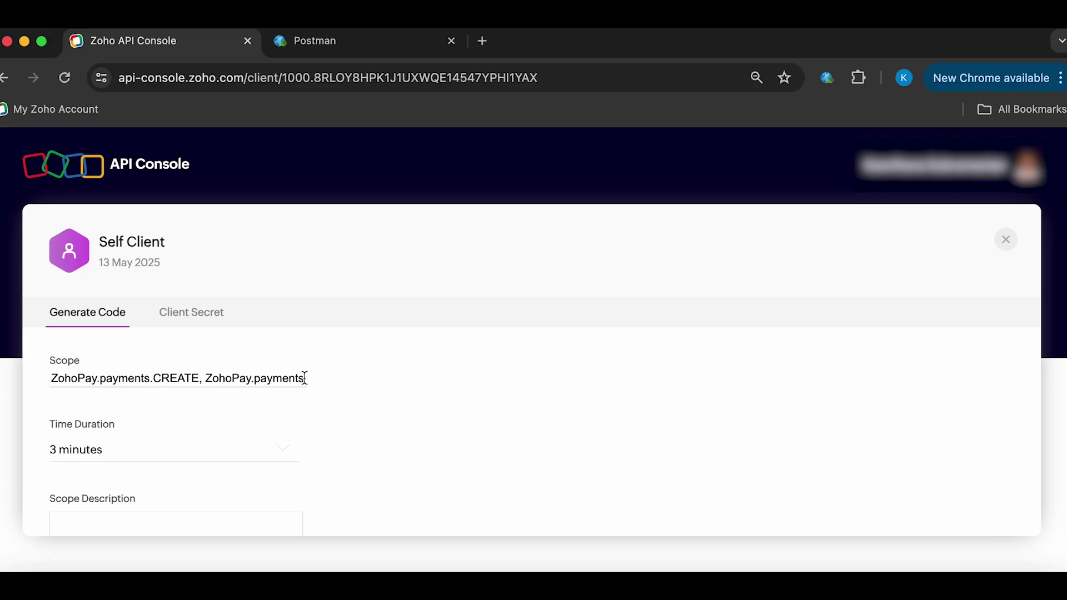
key("super+Right")
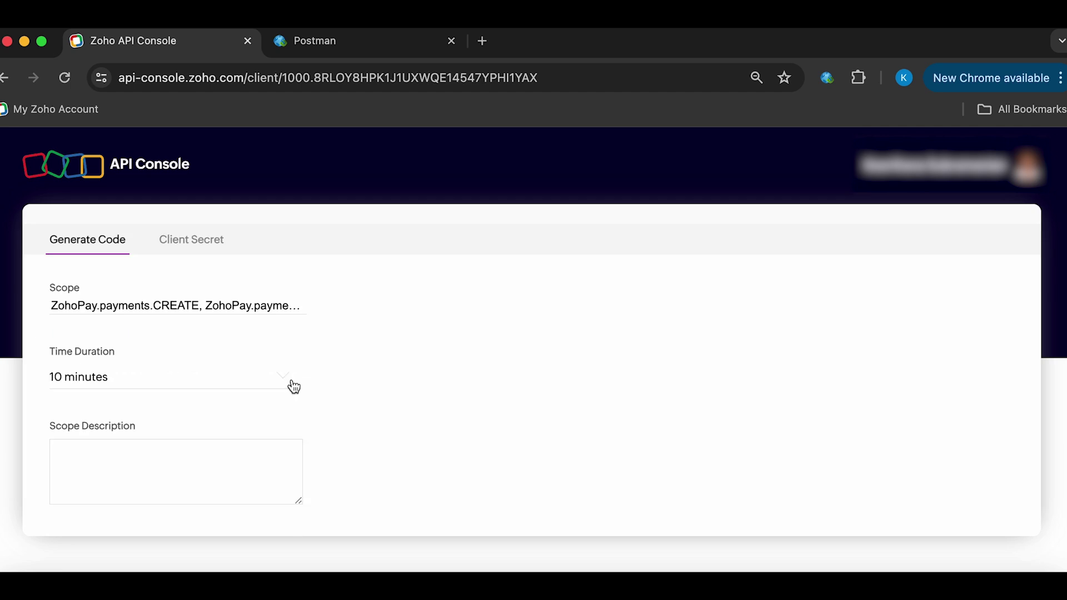
- Set the time duration to 10 minutes and the scope description to "Payments and Refunds", and generate the code
left_click(294, 385)
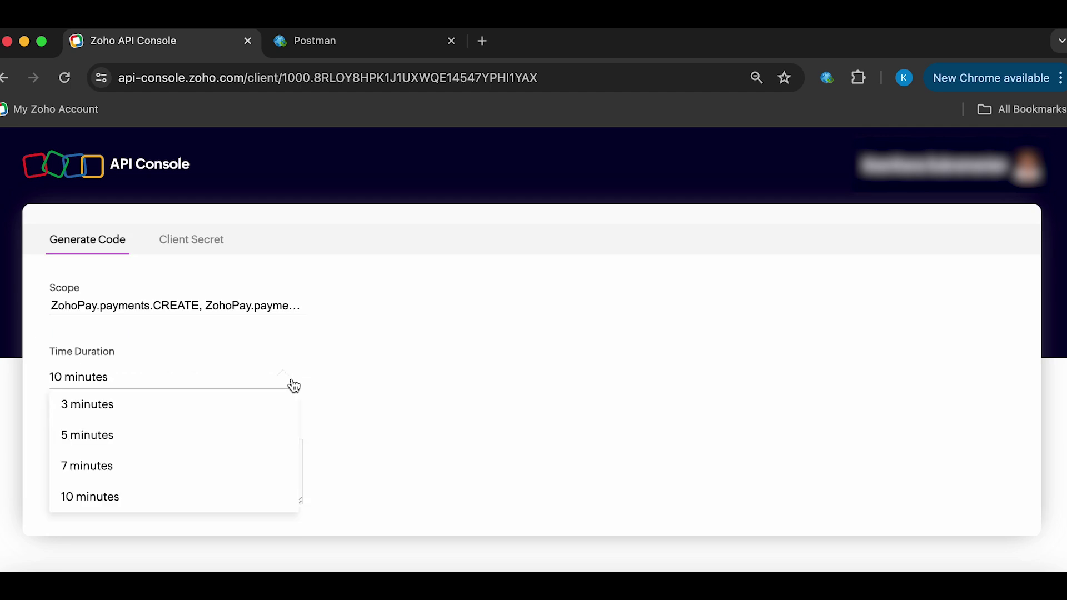
left_click(223, 503)
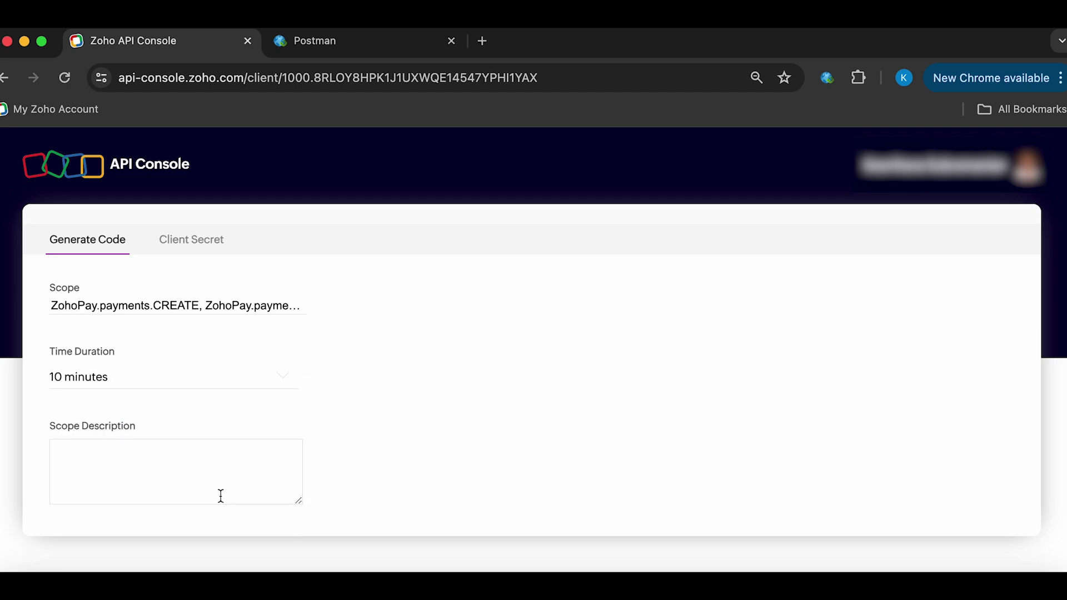
left_click(150, 459)
type("Payments and Refunds")
scroll(216, 449, "down", 2)
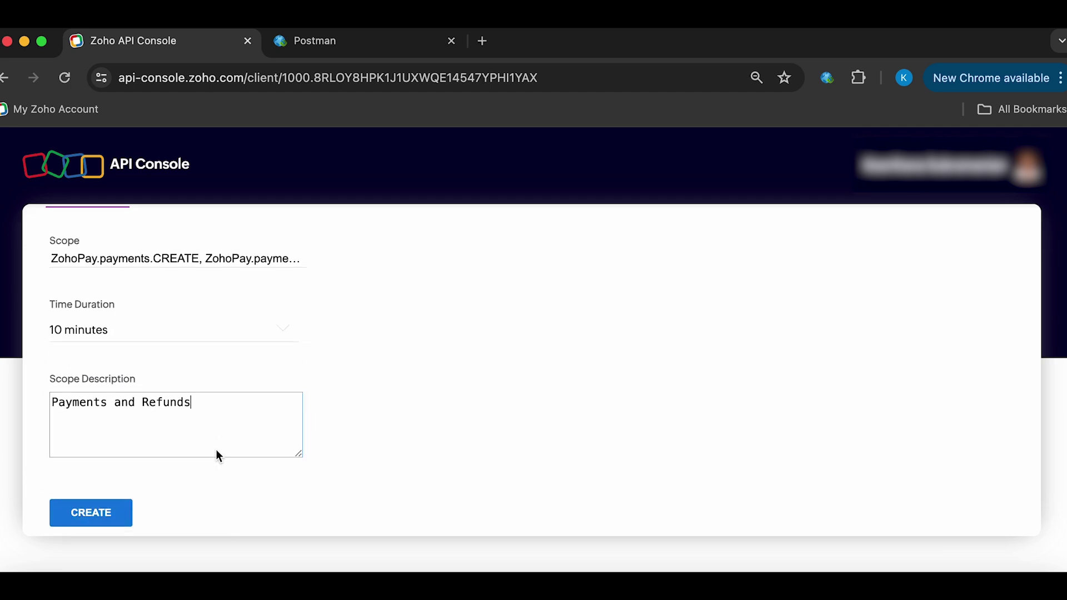
scroll(217, 450, "down", 1)
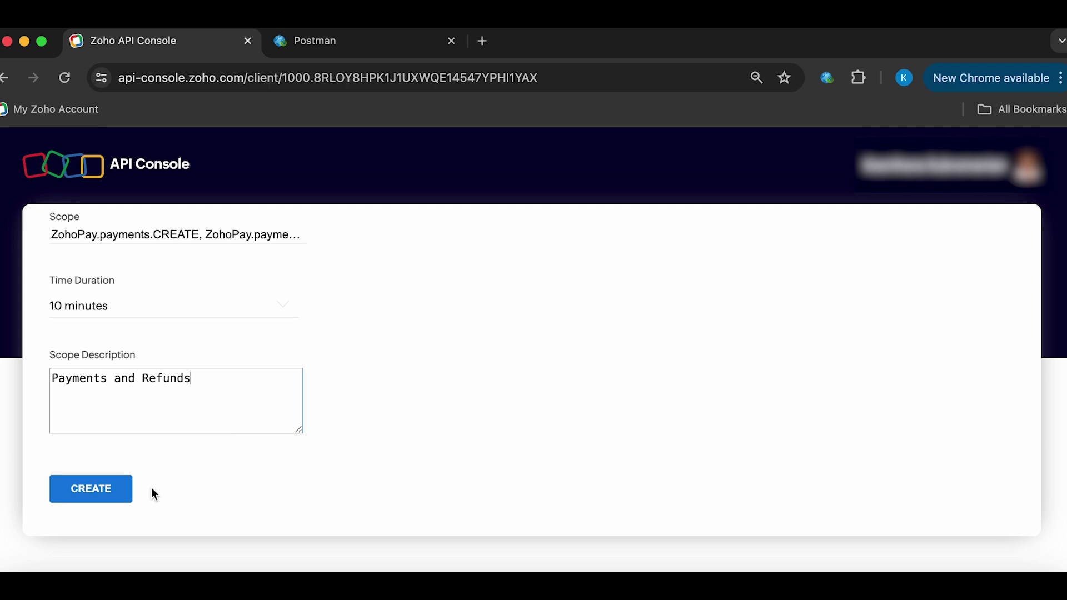
left_click(109, 495)
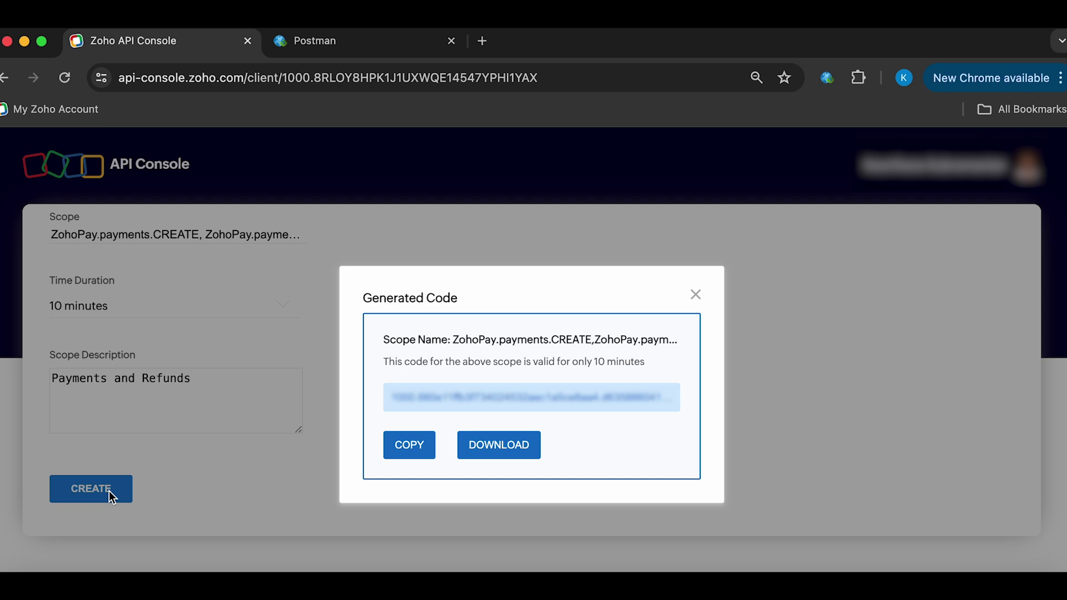
- Copy the generated code and record it with the client ID and client secret in the notes document
left_click(424, 453)
key("super+Tab")
key("super+v")
left_click(178, 176)
key("super+v")
left_click(139, 209)
key("super+v")
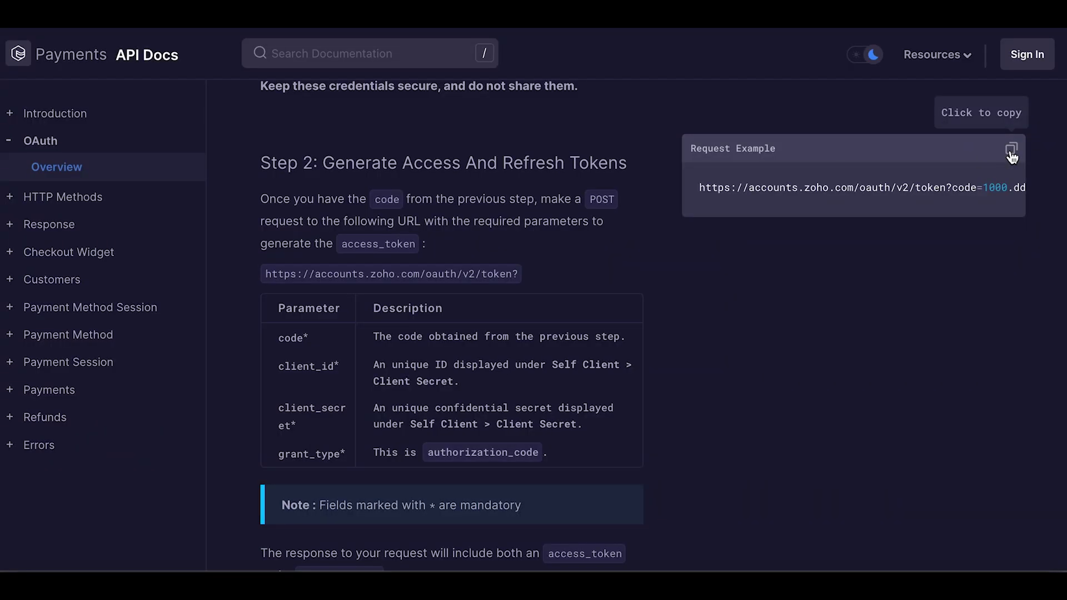
- Copy the token request example from the documentation and paste the authorization code as the code value of Postman's Step 2 request
left_click(1010, 151)
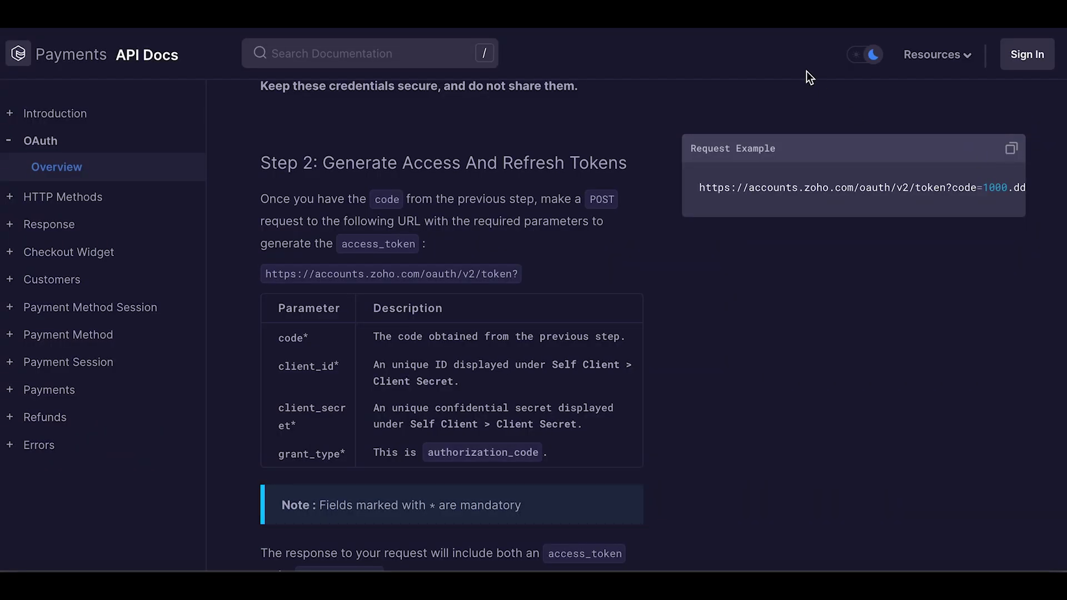
key("super+Tab")
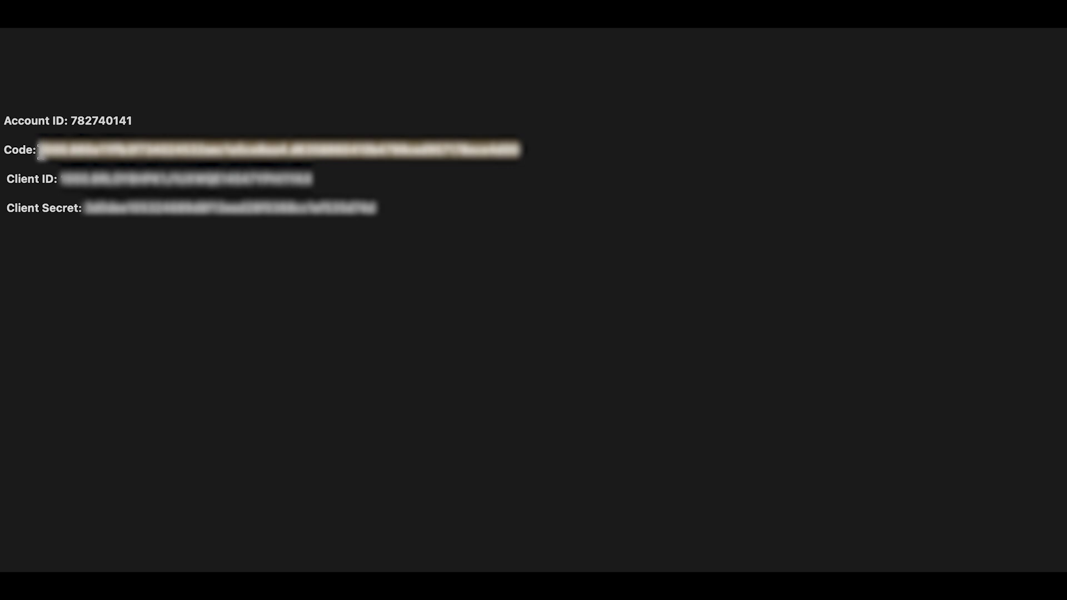
key("super+Tab")
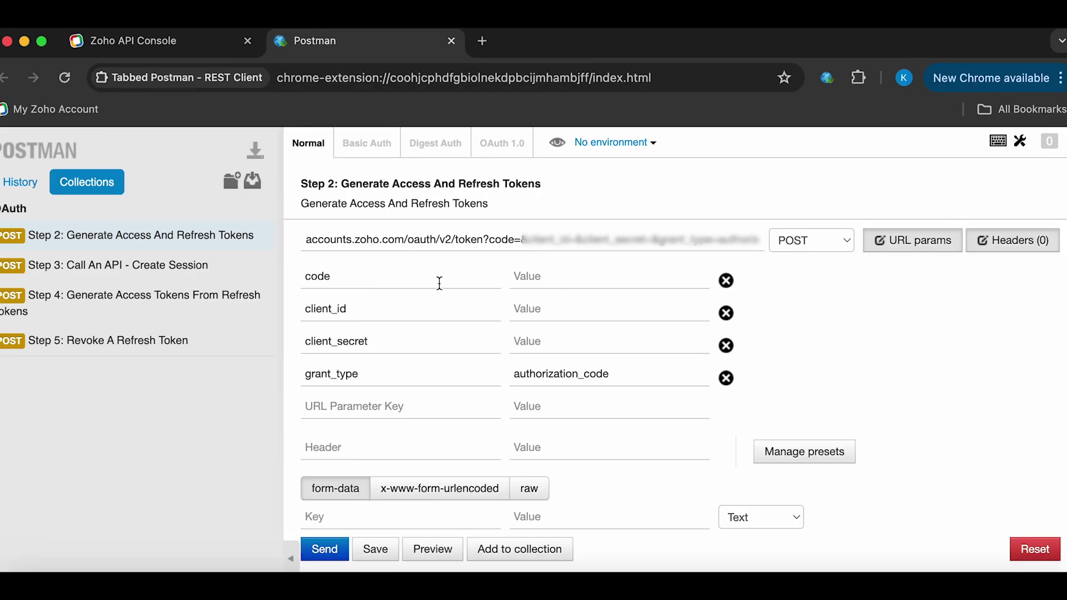
left_click(544, 287)
key("super+v")
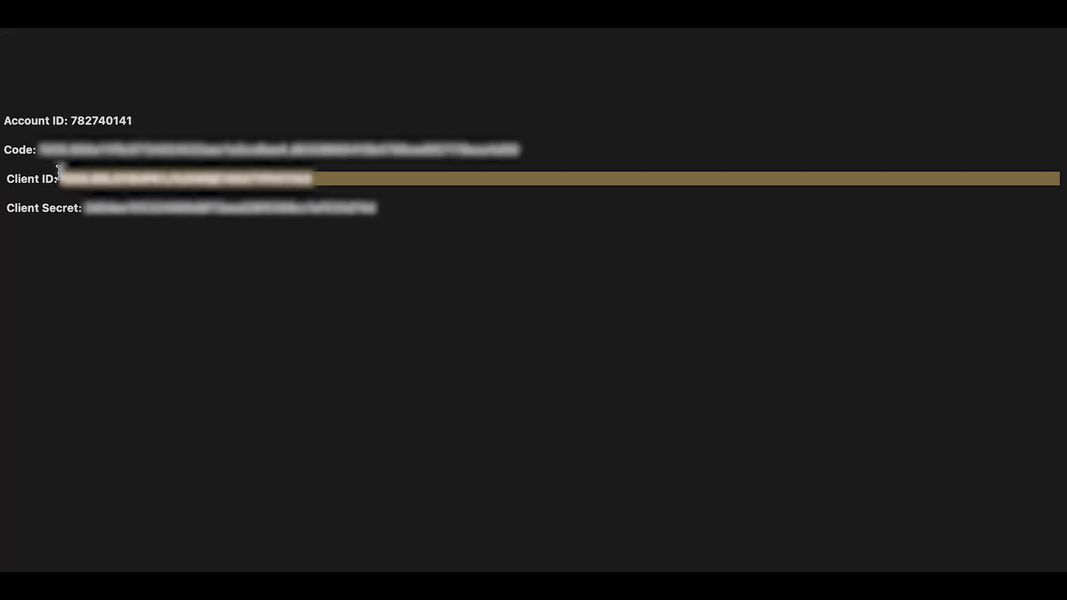
- Copy the client ID and client secret from the notes into the client_id and client_secret parameters of the Step 2 request
key("super+Tab")
left_click(521, 314)
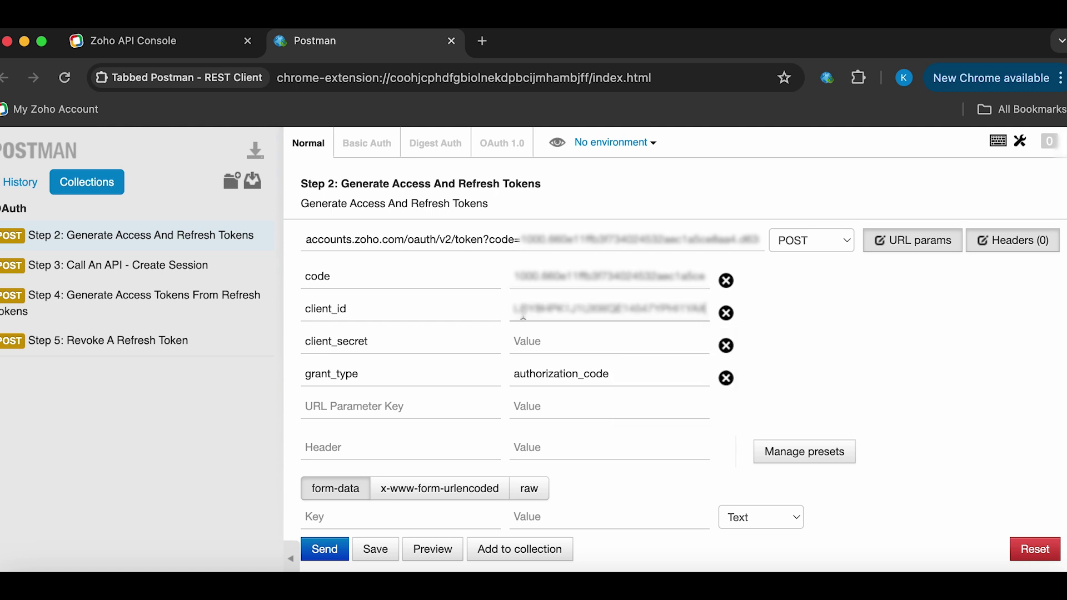
key("super+Tab")
left_click_drag(378, 209, 84, 205)
key("super+Tab")
left_click(533, 341)
key("super+v")
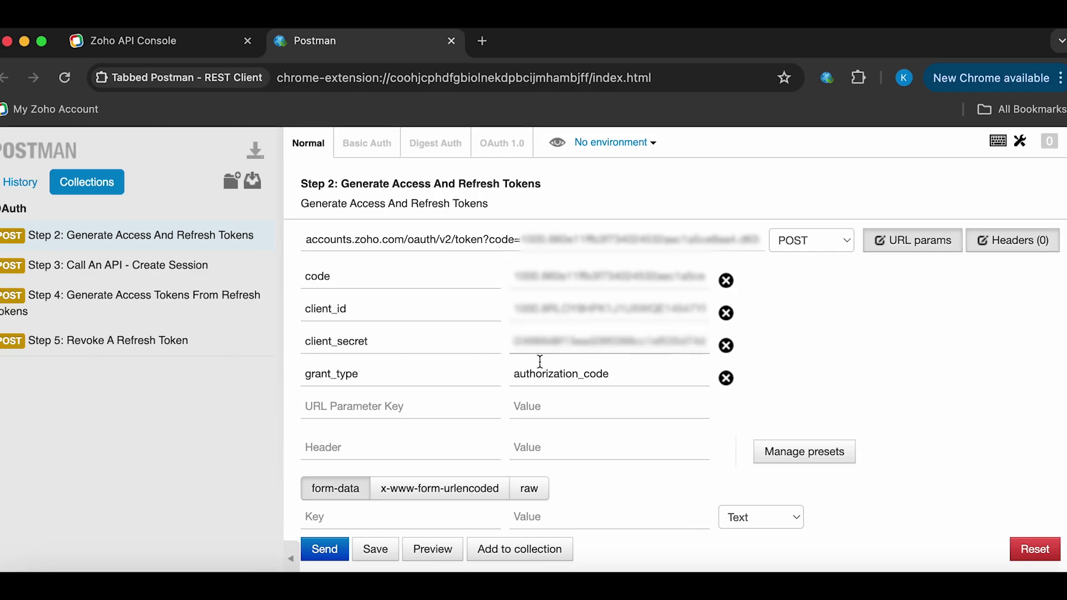
- Save and send the Generate Access And Refresh Tokens request and view the returned response
scroll(539, 360, "down", 1)
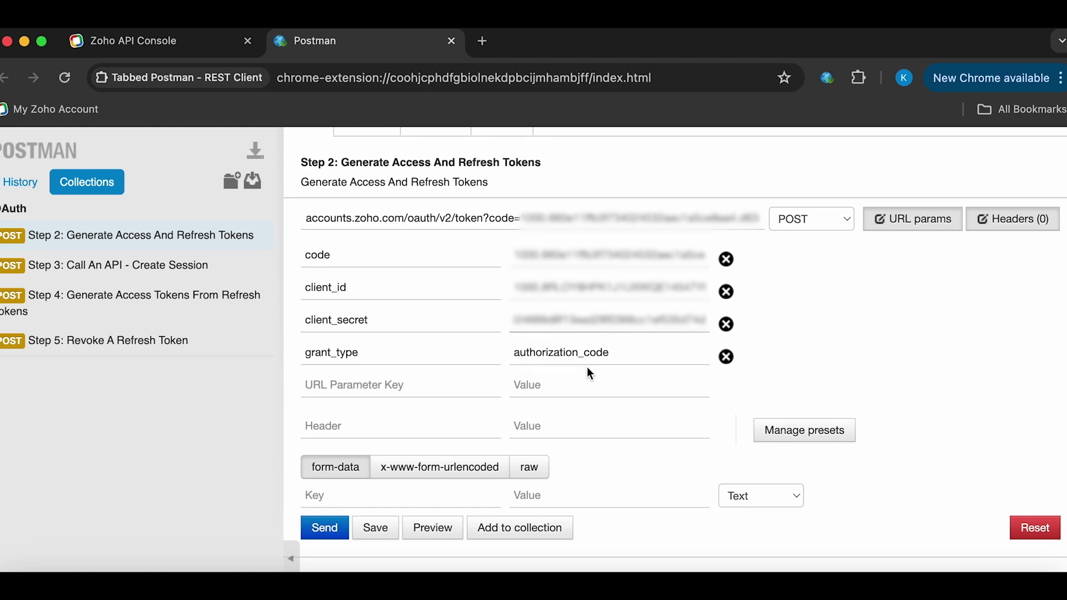
left_click(375, 530)
left_click(326, 532)
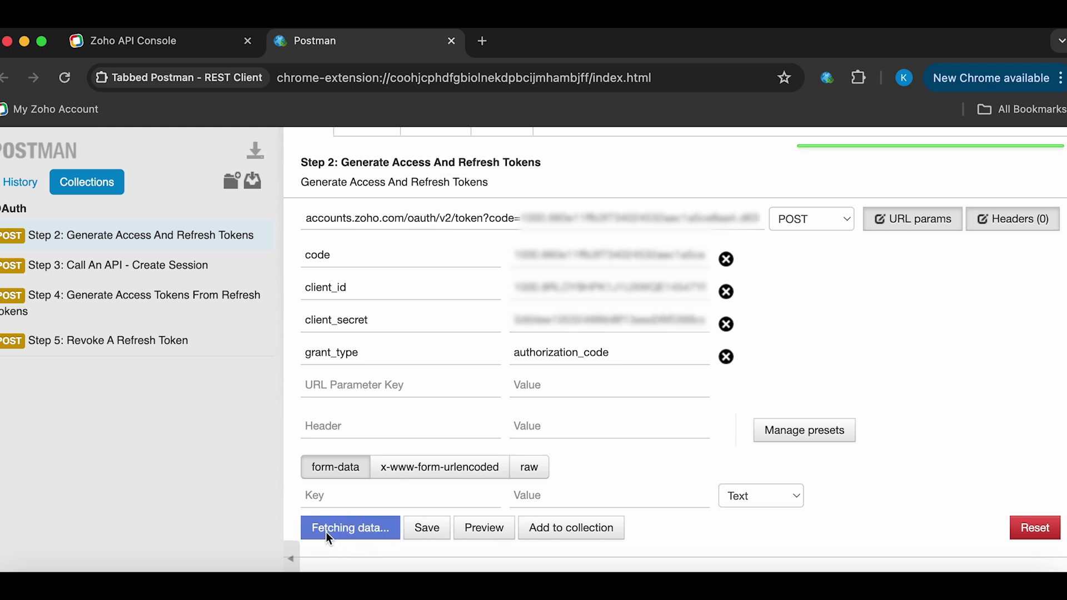
scroll(386, 436, "down", 3)
scroll(387, 437, "down", 2)
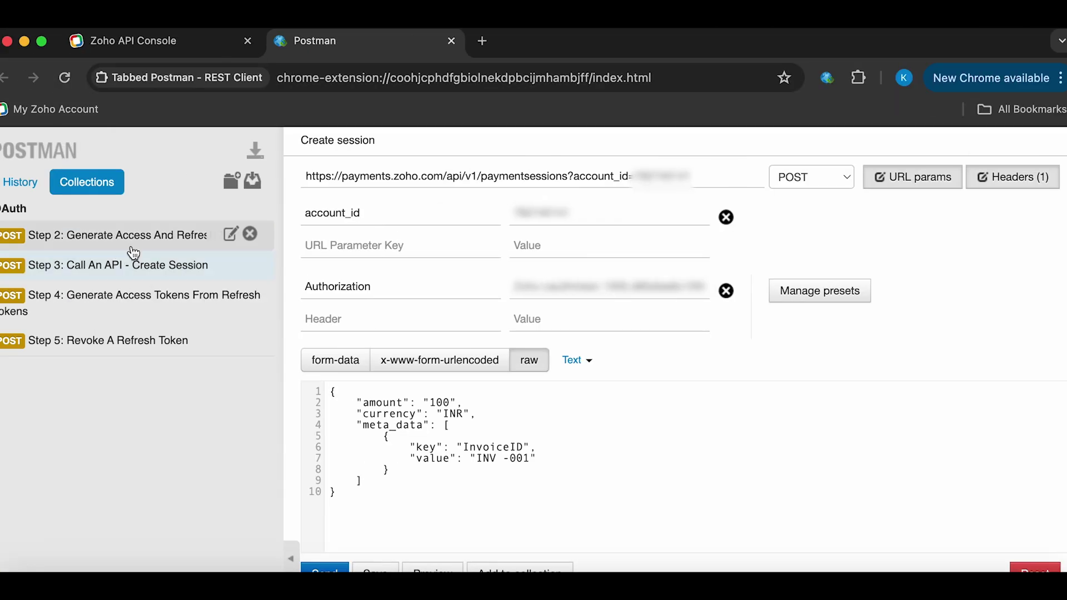
- Save and send the Step 3 Create Session request and view its response
mouse_move(774, 301)
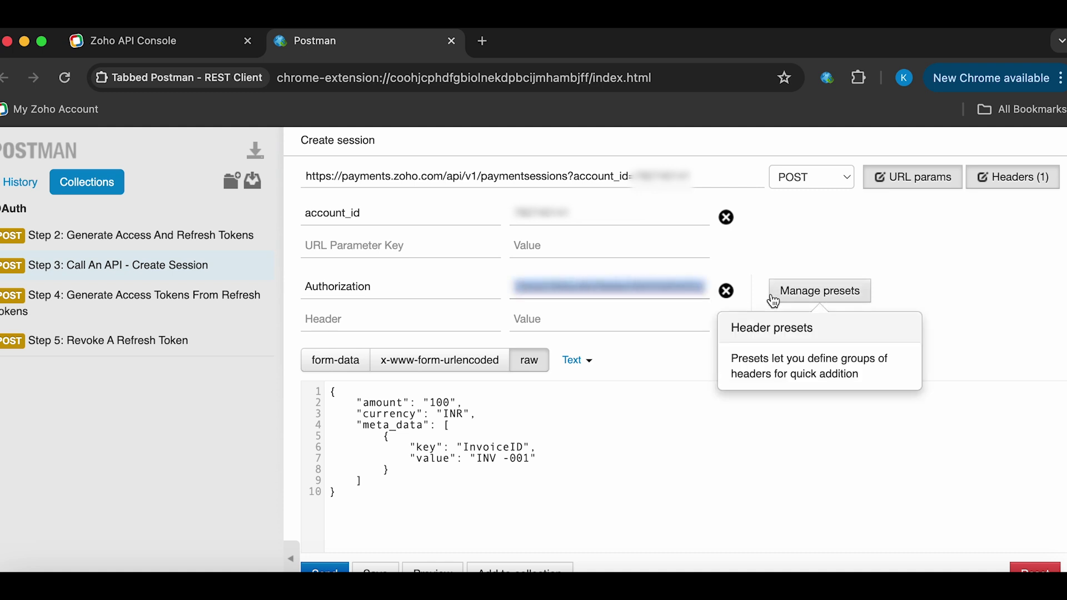
scroll(640, 386, "down", 2)
left_click(376, 531)
left_click(333, 534)
scroll(406, 423, "down", 5)
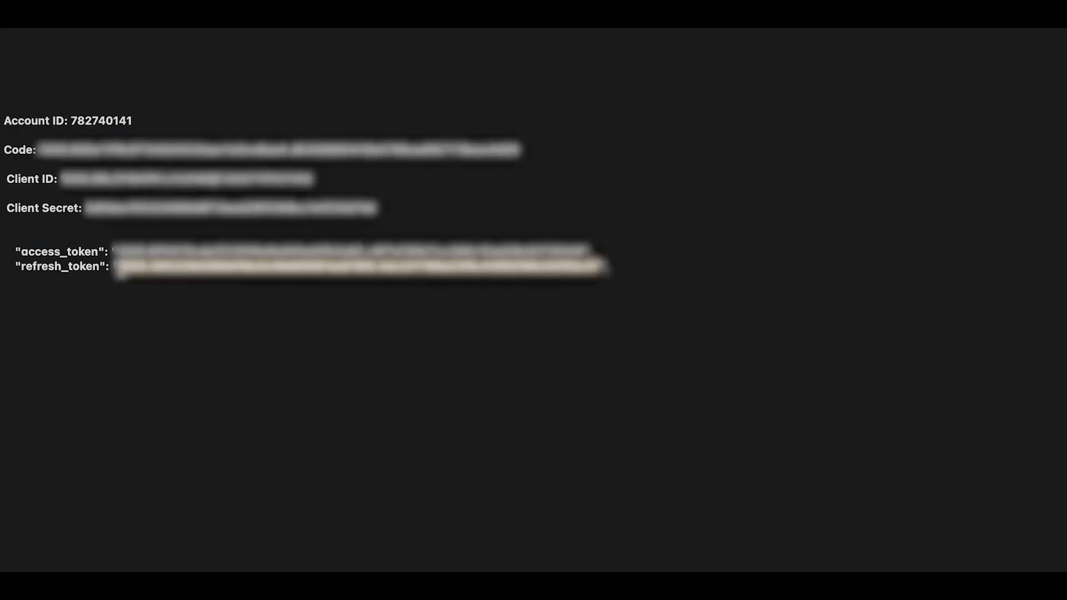
- Copy the refresh token and client ID from the notes into the matching parameters of Postman's Step 4 request
key("super+Tab")
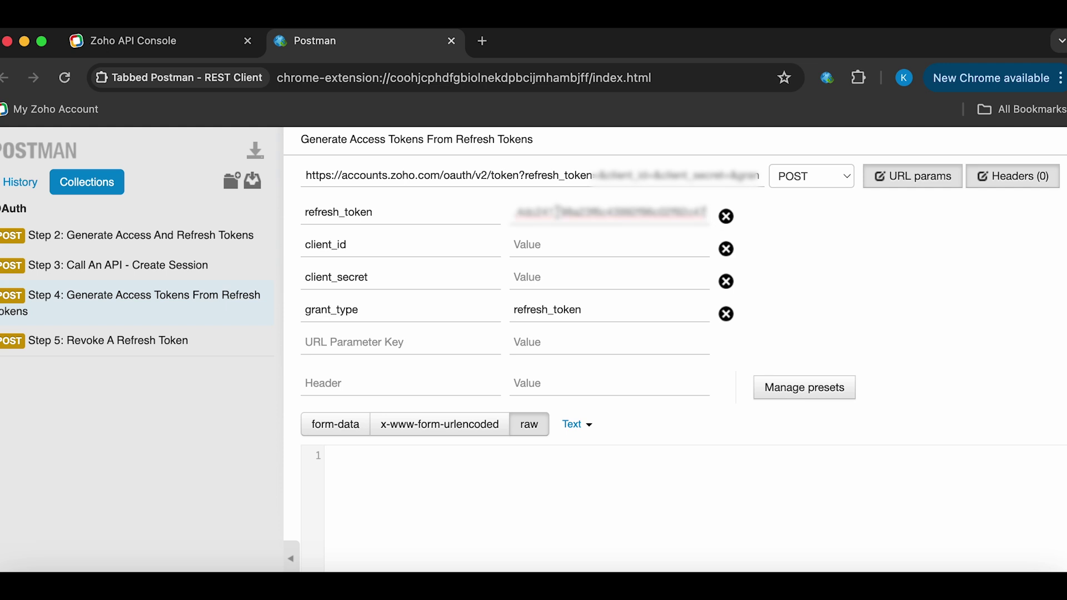
key("super+Tab")
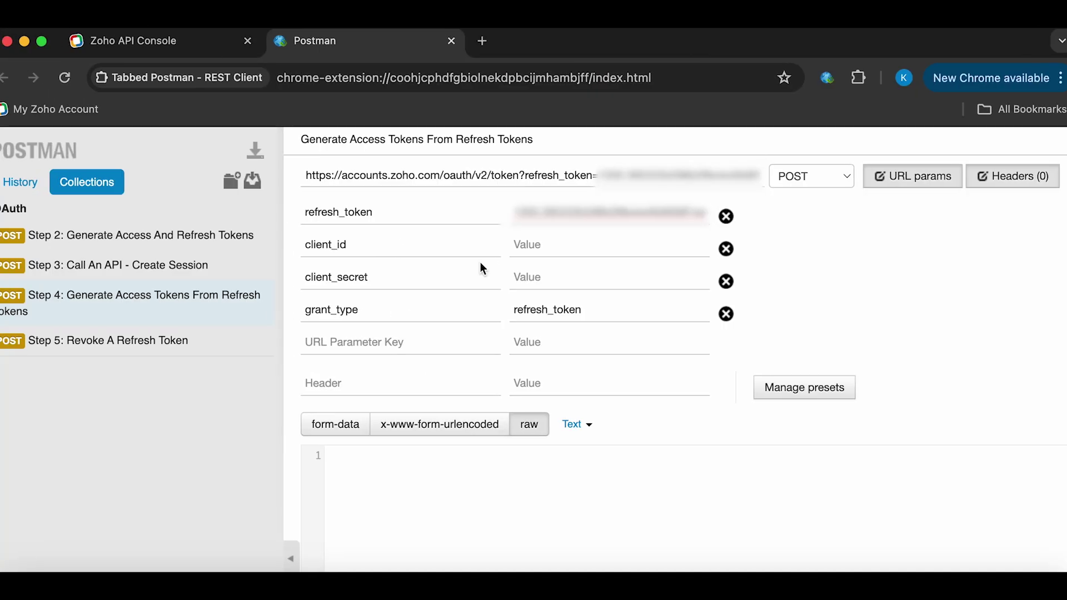
key("super+Tab")
left_click(545, 248)
key("super+v")
- Copy the client secret from the notes into the client_secret parameter of the Step 4 request
key("super+Tab")
left_click_drag(376, 207, 86, 207)
key("super+Tab")
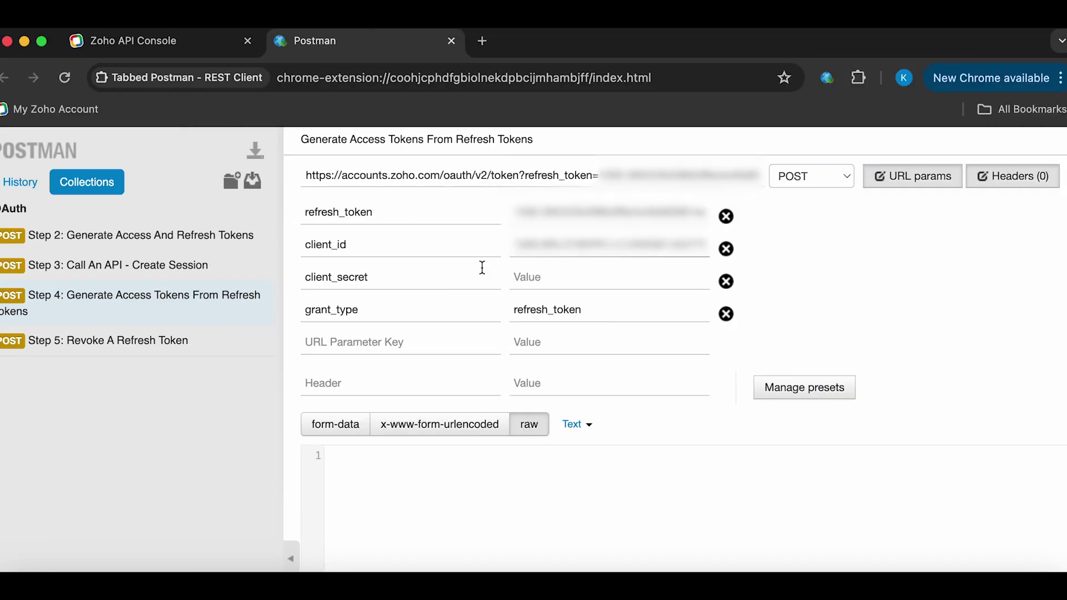
left_click(528, 277)
key("super+v")
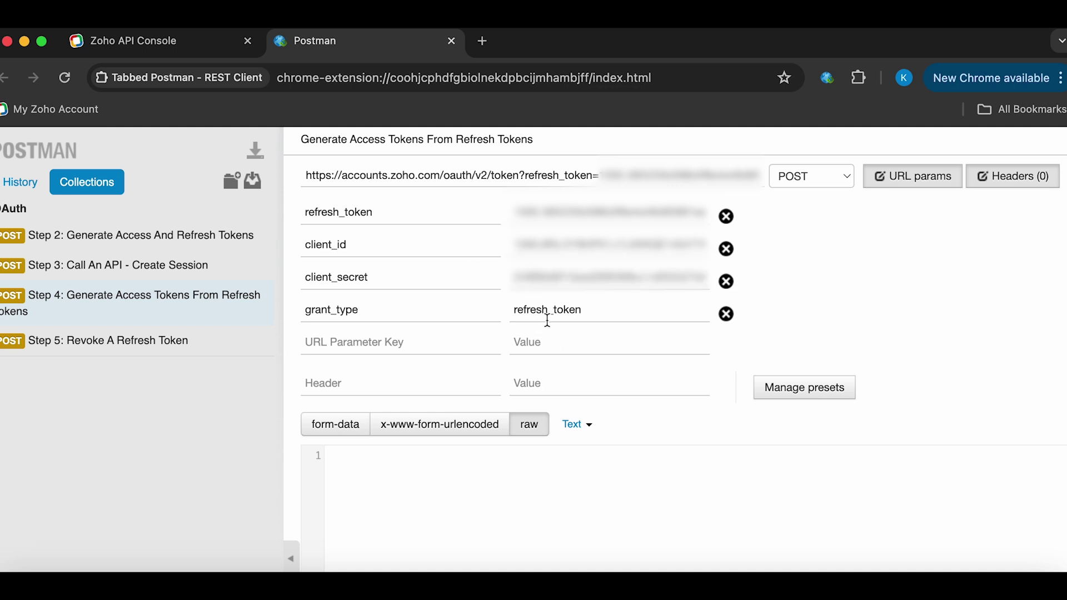
- Save and send the Generate Access Tokens From Refresh Tokens request and view the returned response
scroll(434, 349, "down", 1)
scroll(435, 349, "down", 4)
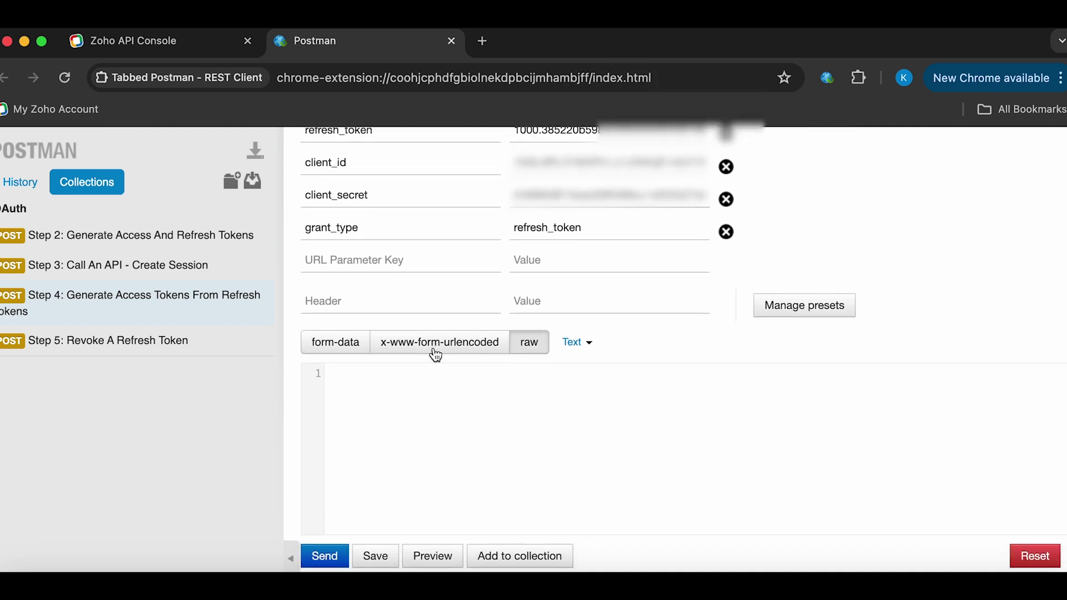
left_click(375, 527)
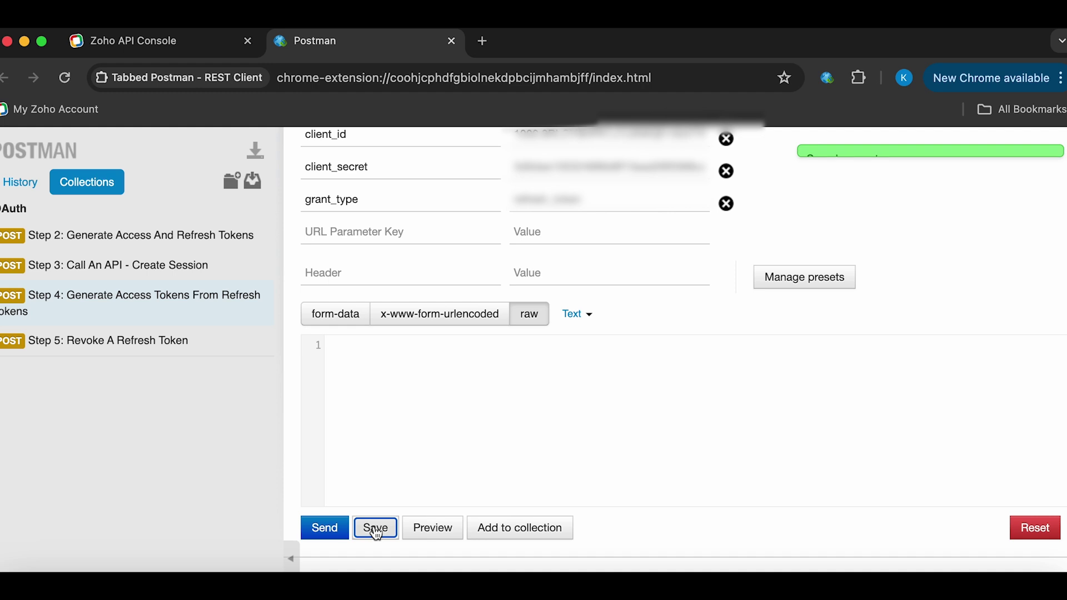
left_click(325, 530)
scroll(378, 445, "down", 4)
scroll(378, 444, "down", 3)
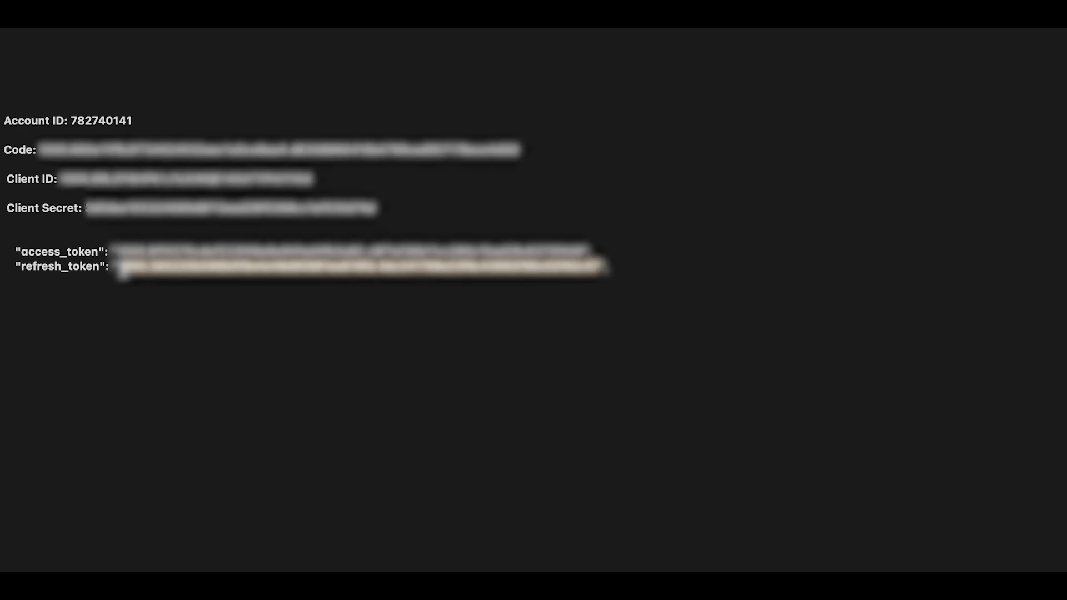
- Switch to Postman and paste the refresh token as the token parameter's value in the Step 5 request
key("super+Tab")
left_click(550, 281)
key("super+v")
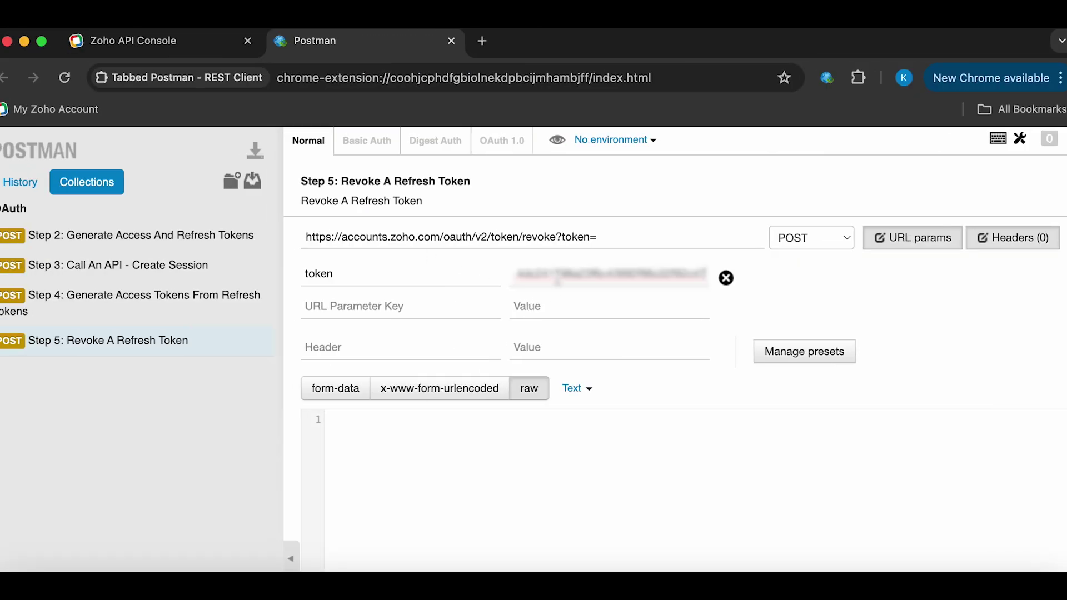
- Save and send the Revoke A Refresh Token request and view its response
scroll(626, 342, "down", 2)
left_click(374, 528)
left_click(330, 530)
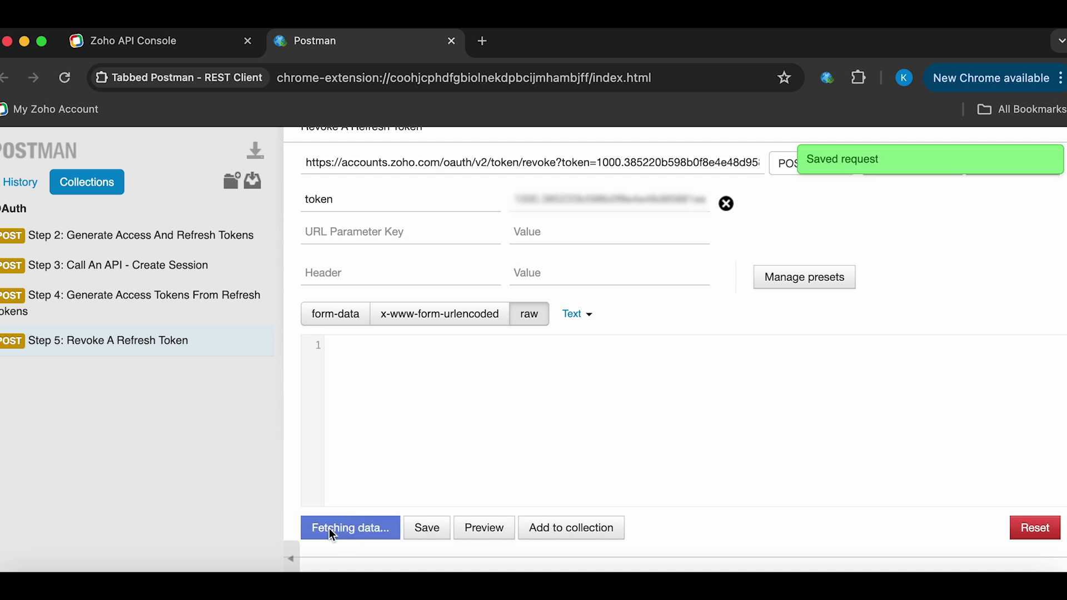
scroll(392, 442, "down", 4)
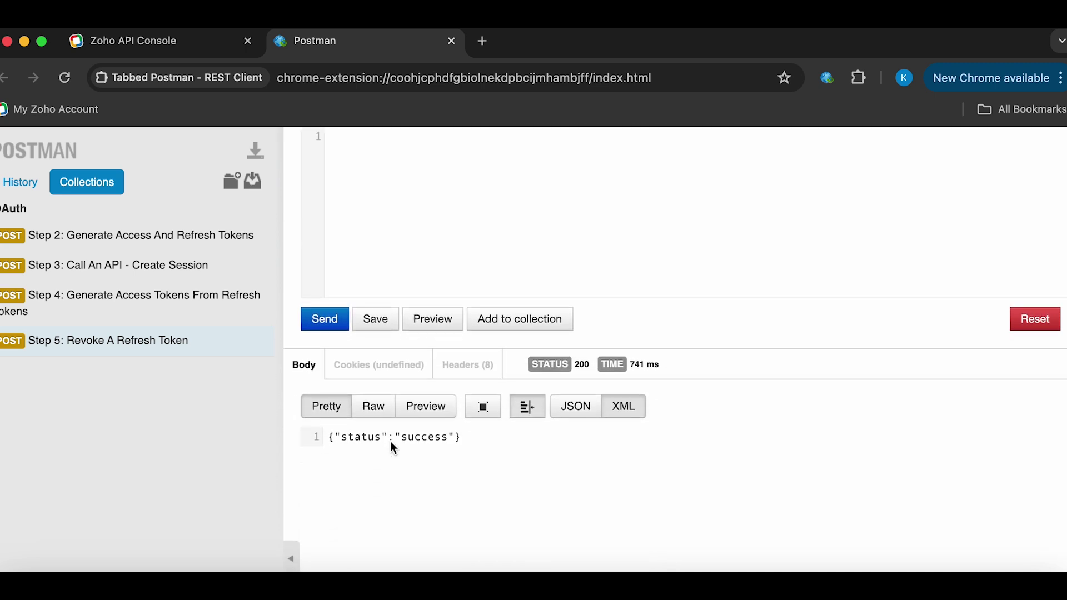